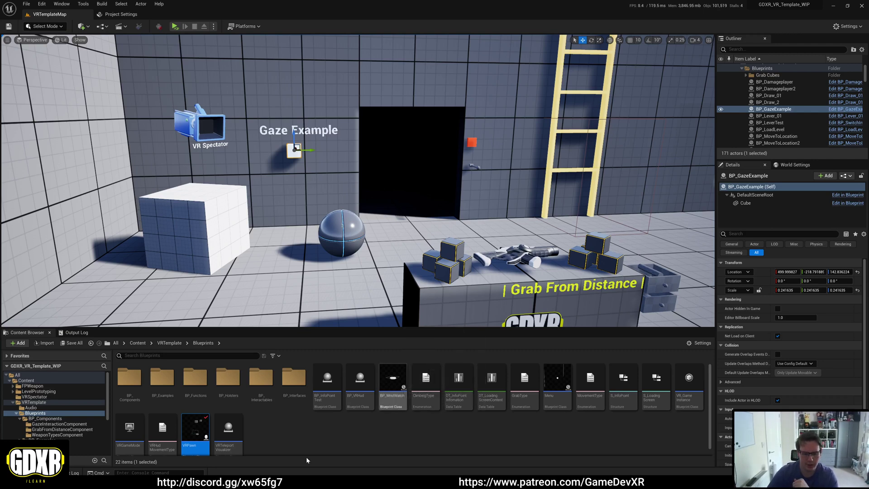
Step: Open VRPawn, zoom to the Call Movement Type nodes and briefly set the default to Teleport
double_click(195, 446)
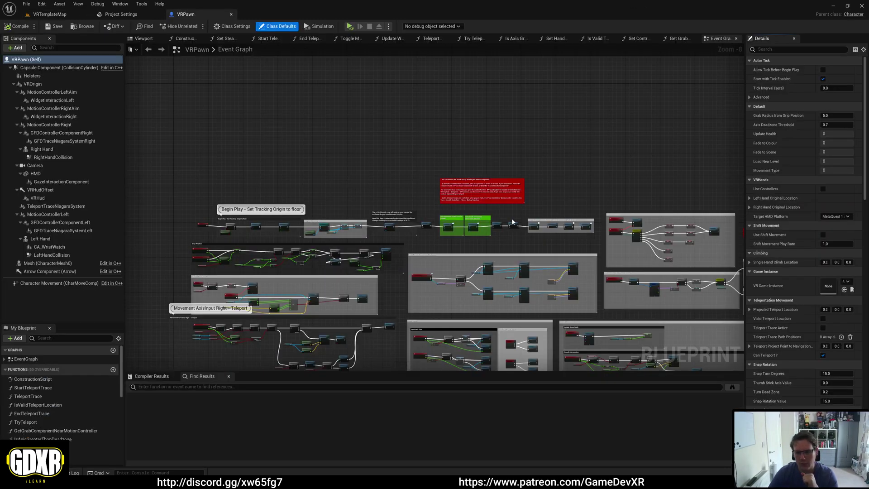
scroll(513, 221, up, 4)
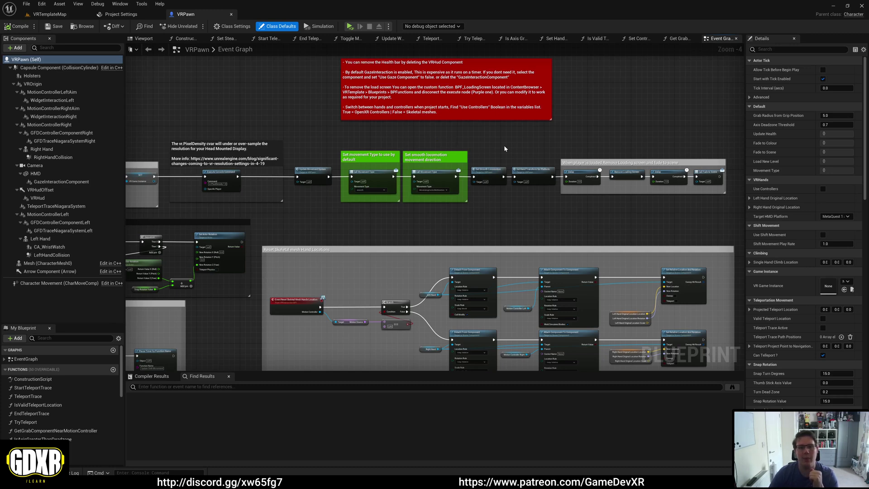
scroll(503, 145, up, 3)
scroll(538, 132, up, 1)
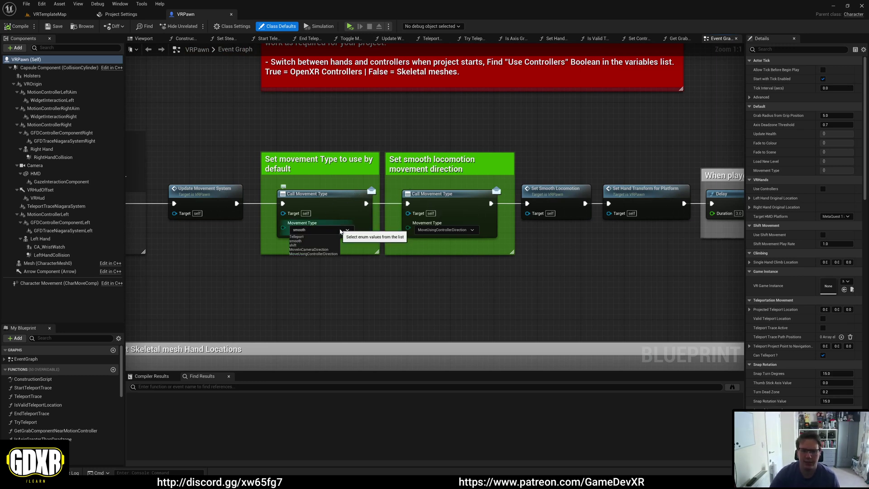
click(343, 231)
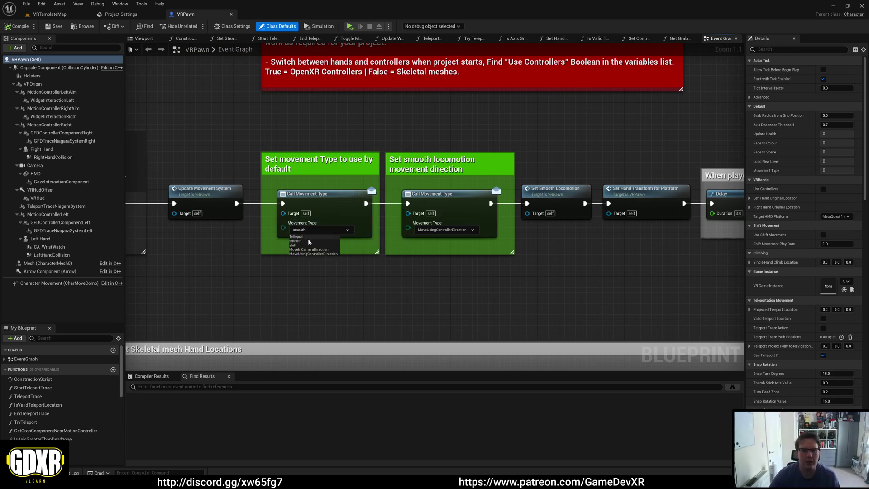
click(296, 237)
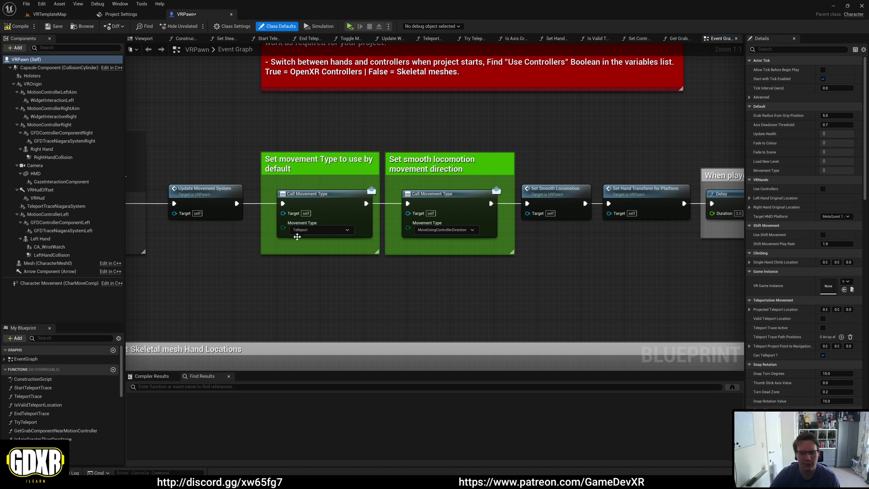
Step: Restore the default movement type to smooth and set smooth locomotion direction to MoveInCameraDirection
right_drag(442, 232, 407, 237)
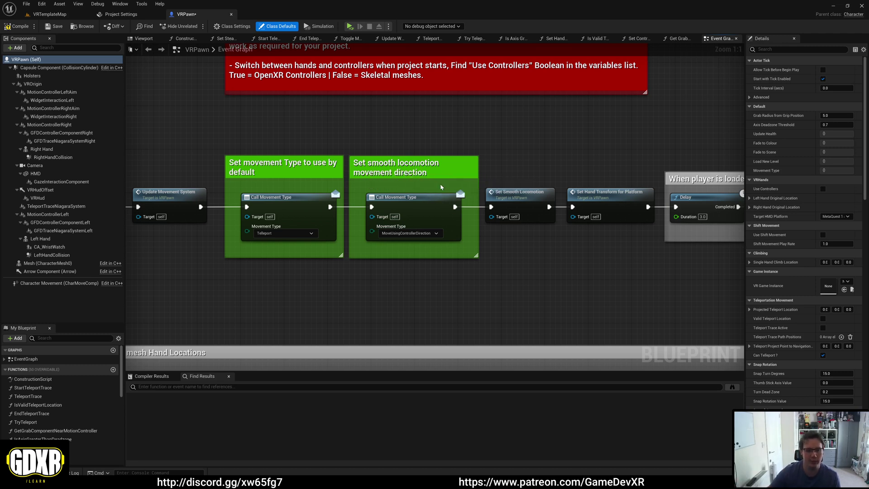
click(394, 199)
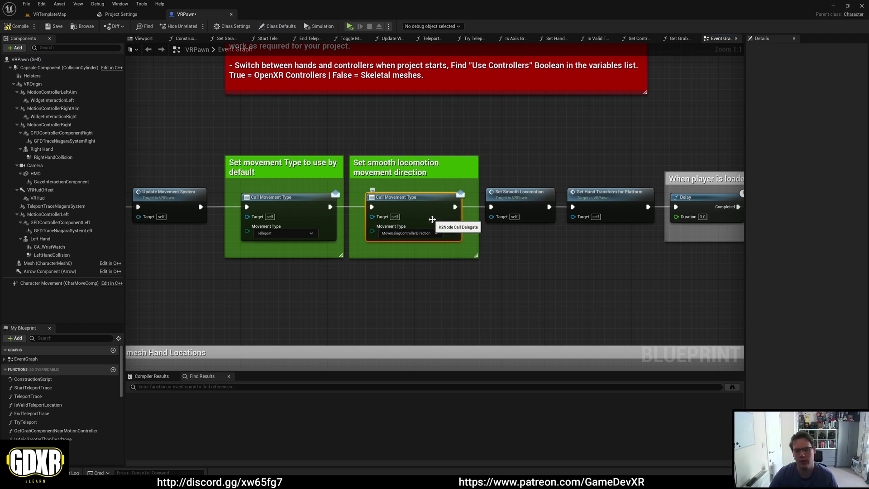
click(292, 232)
click(273, 243)
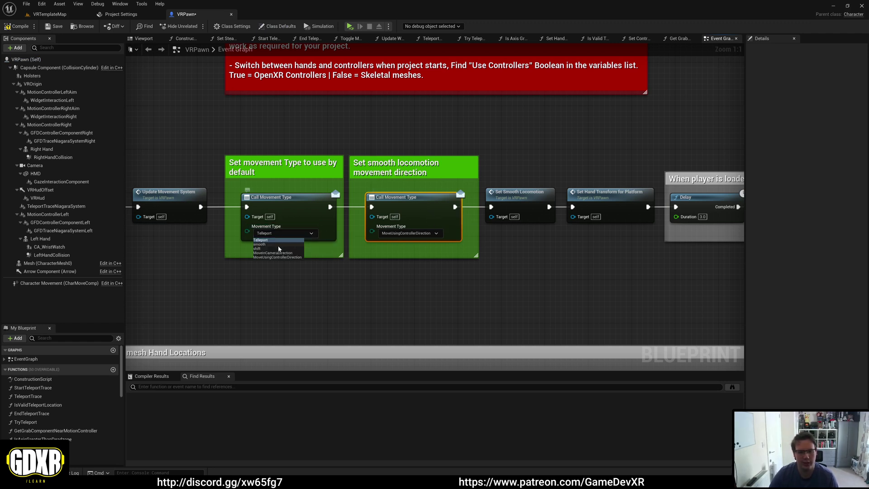
click(434, 234)
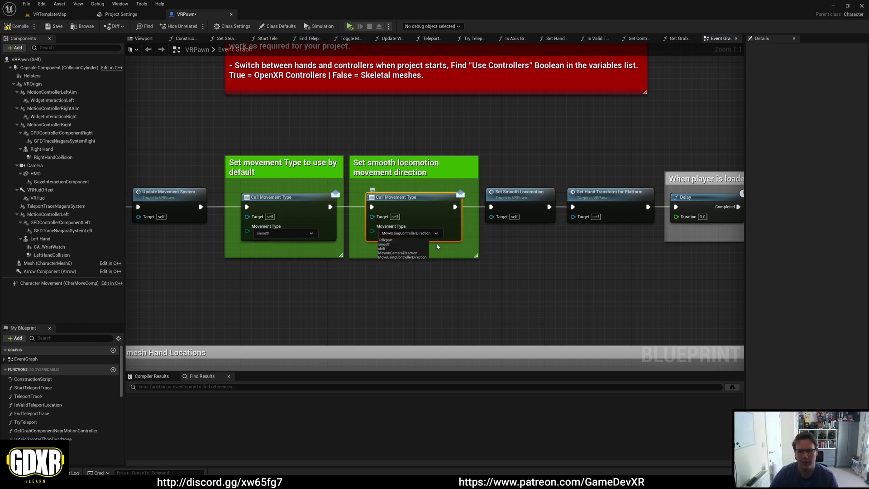
click(414, 253)
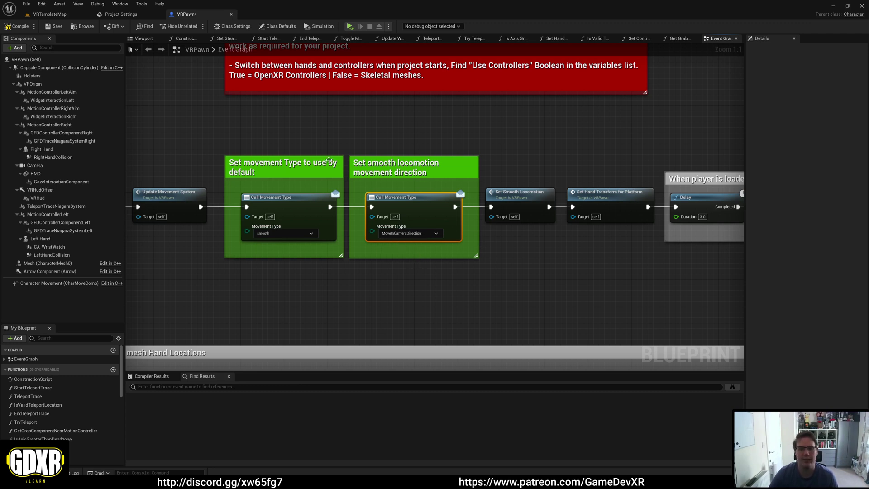
click(476, 280)
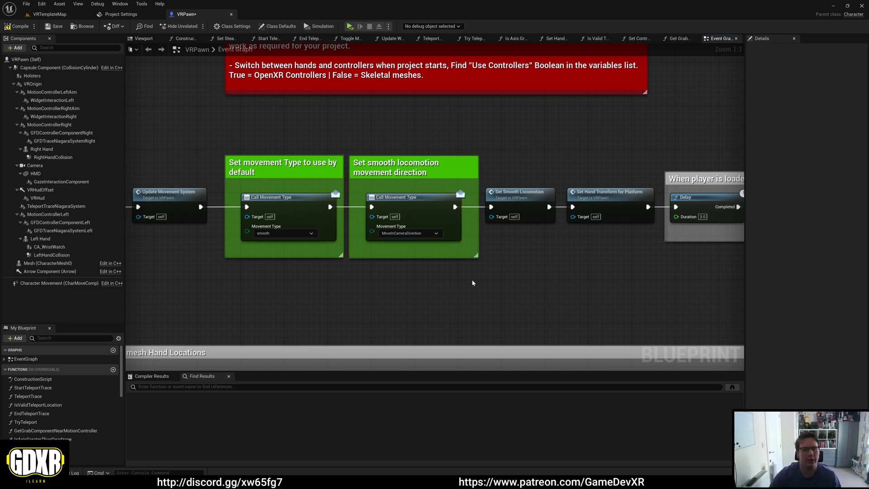
scroll(474, 280, down, 4)
right_drag(540, 274, 272, 165)
right_drag(419, 144, 202, 190)
scroll(418, 144, up, 2)
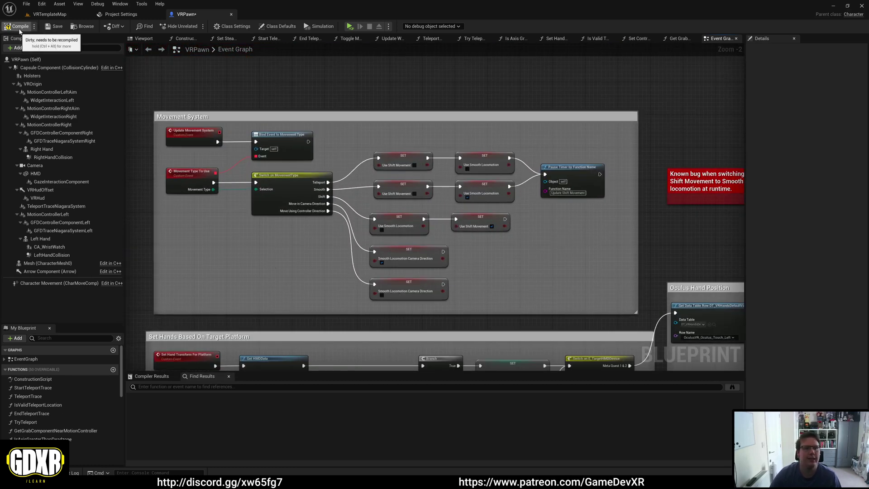
Step: Open WB_MovementType from the UMG folder and switch to its Graph view
click(50, 14)
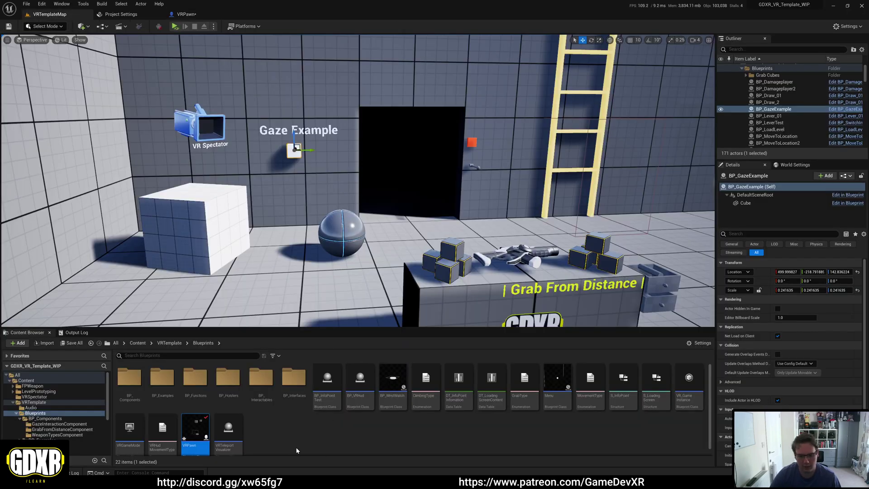
scroll(54, 408, down, 5)
click(45, 430)
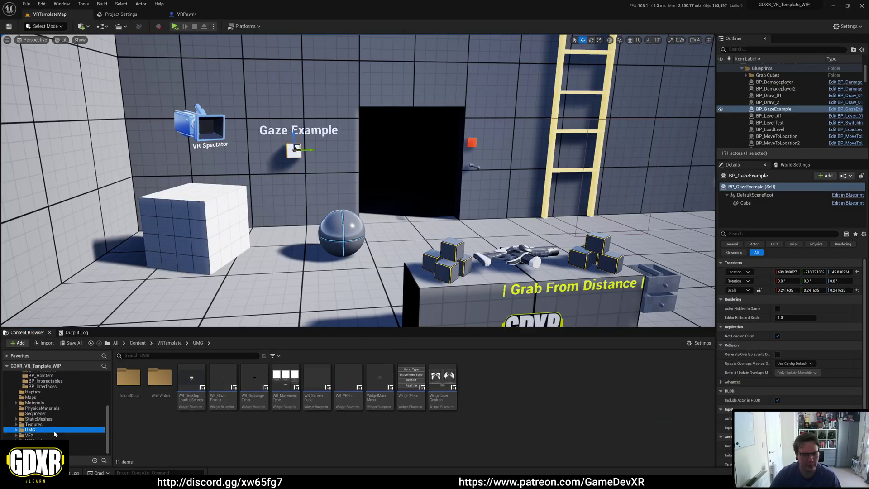
double_click(285, 394)
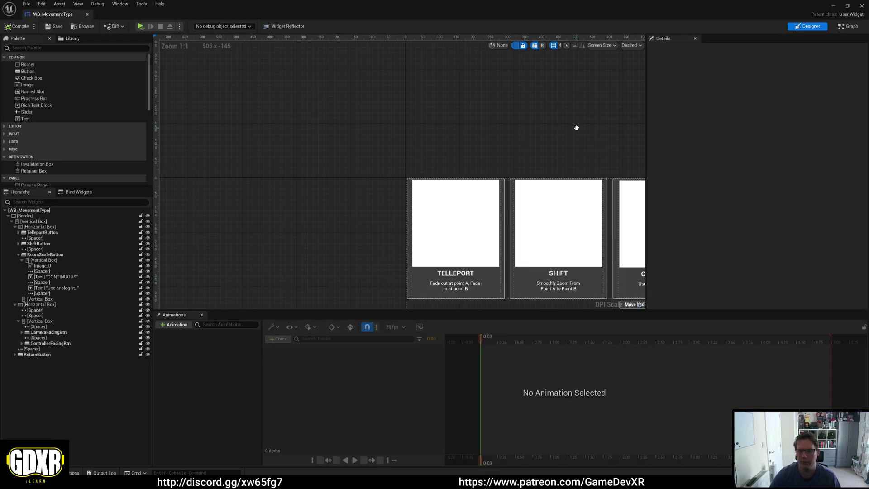
right_drag(576, 128, 401, 83)
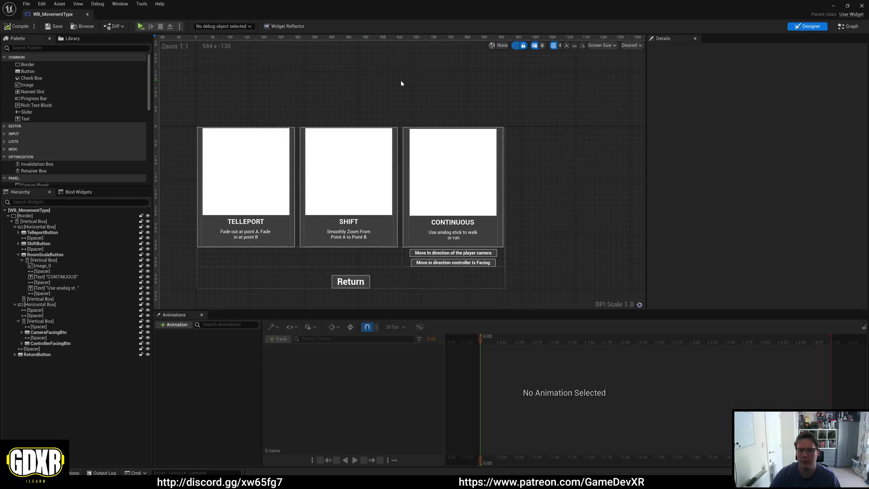
click(848, 26)
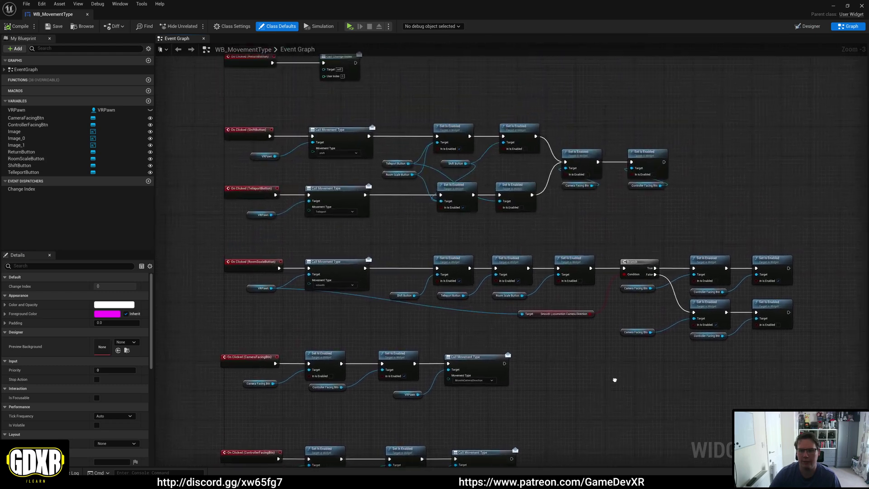
Step: Inspect the Shift, Teleport and RoomScale OnClicked handlers, then start Play in VR
scroll(267, 190, up, 3)
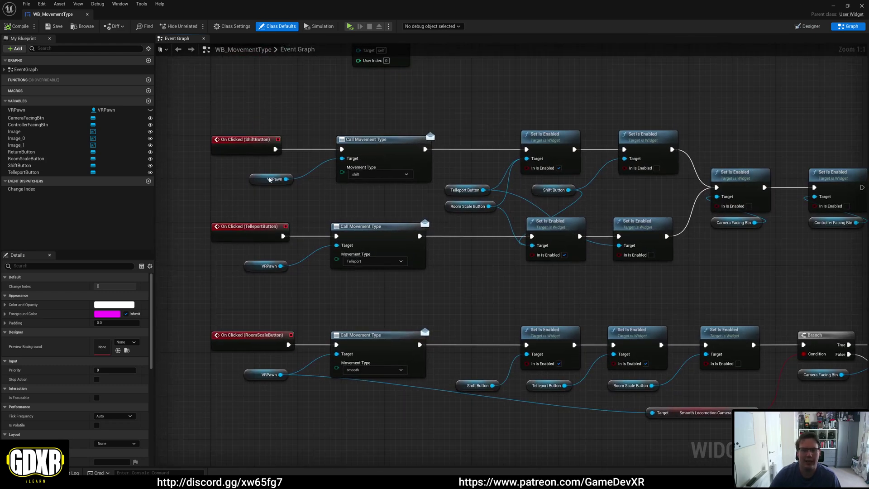
scroll(267, 191, down, 4)
right_drag(334, 151, 345, 134)
scroll(345, 133, up, 2)
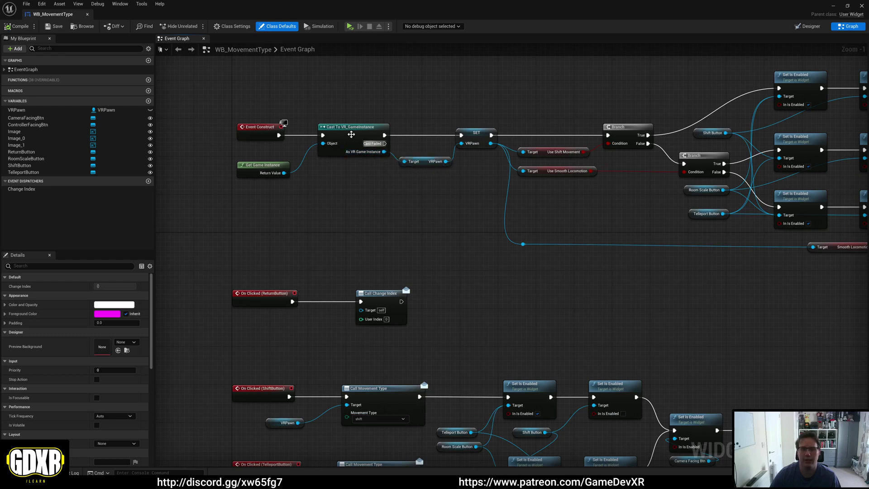
right_drag(408, 189, 378, 64)
scroll(379, 188, up, 1)
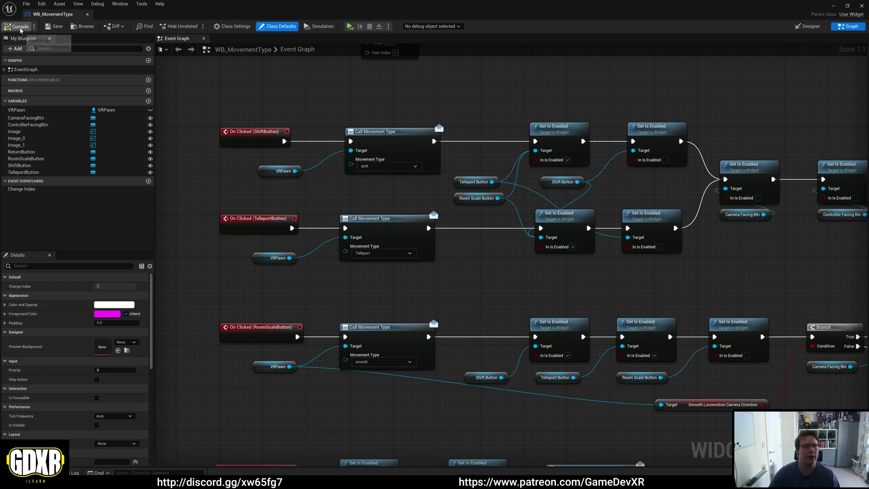
click(349, 27)
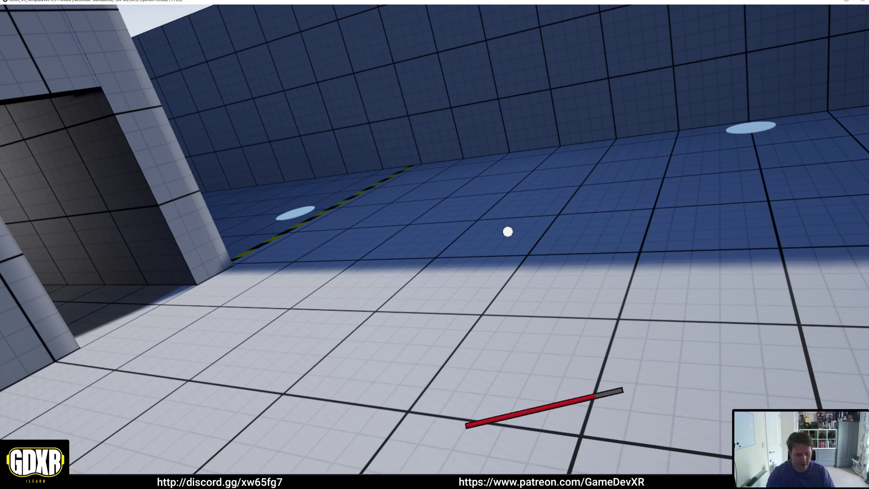
Step: Stop the VR preview with Escape to return to the WB_MovementType graph
key(Escape)
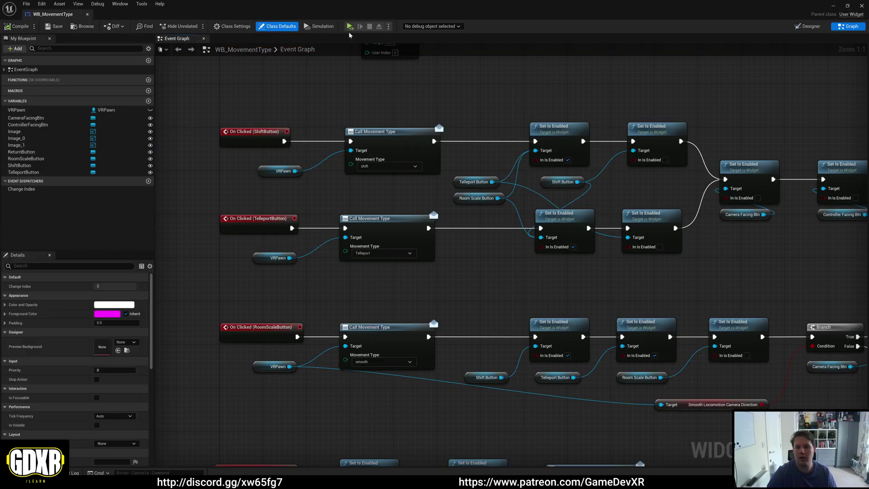
Step: Close WB_MovementType and open VRPawn from Blueprints, centring the green movement-type comments
click(88, 14)
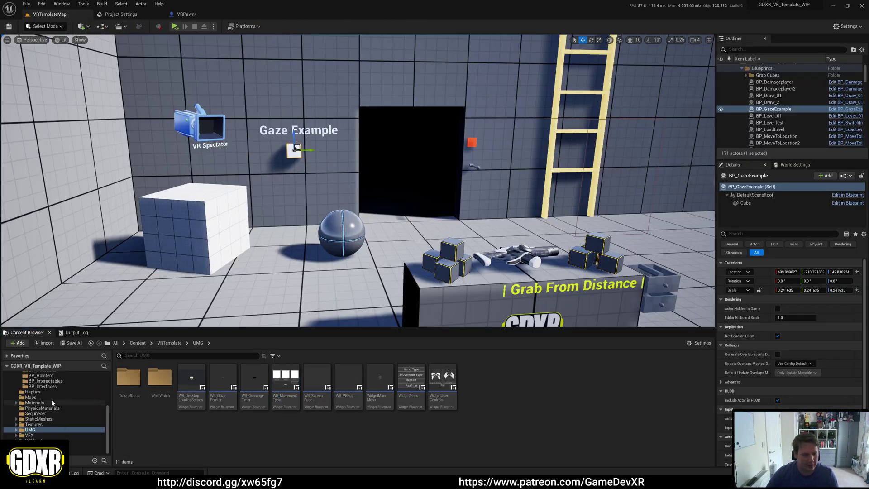
scroll(54, 408, up, 5)
click(40, 413)
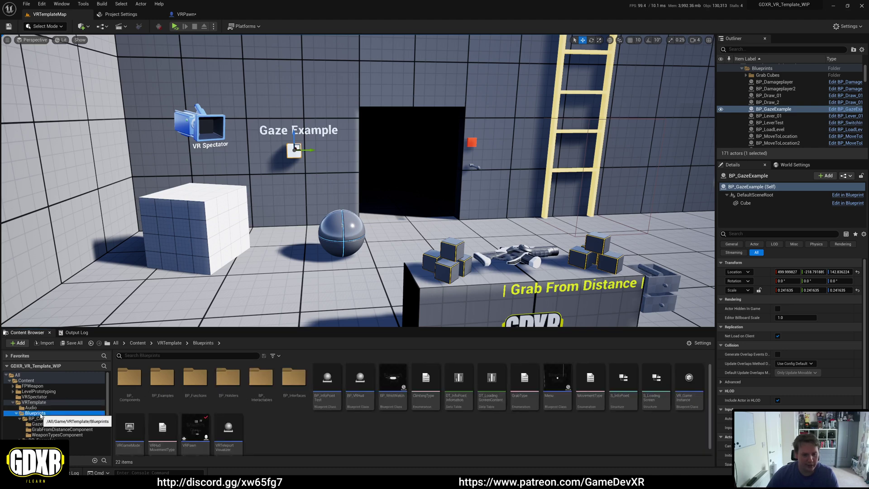
double_click(195, 428)
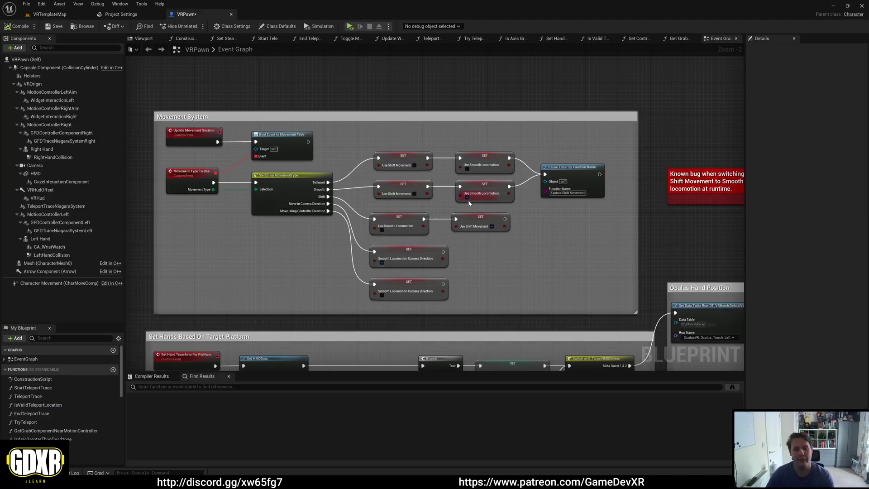
right_drag(356, 142, 480, 174)
scroll(301, 156, down, 2)
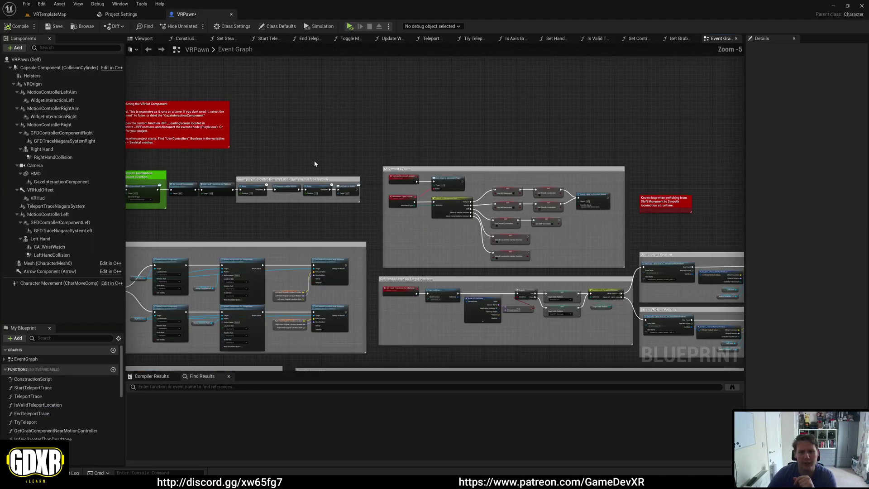
right_drag(301, 157, 407, 190)
scroll(433, 180, up, 5)
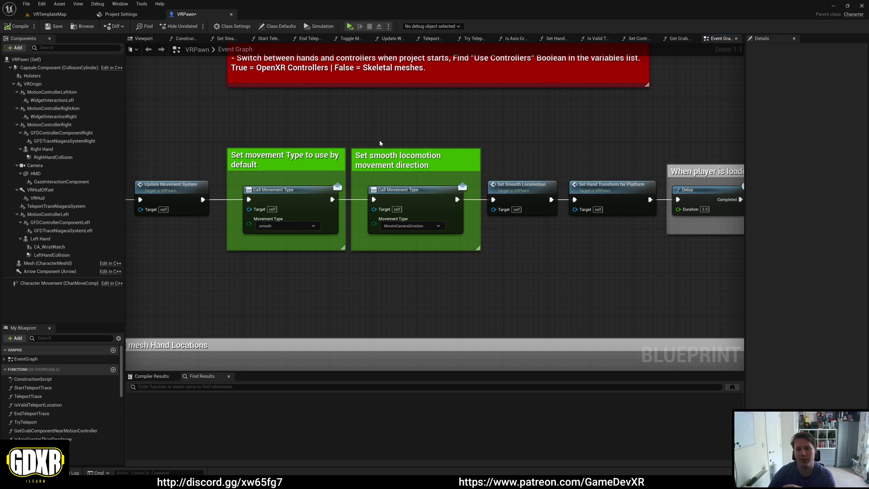
Step: Confirm the default movement type stays smooth and return to the VRTemplateMap tab
click(288, 226)
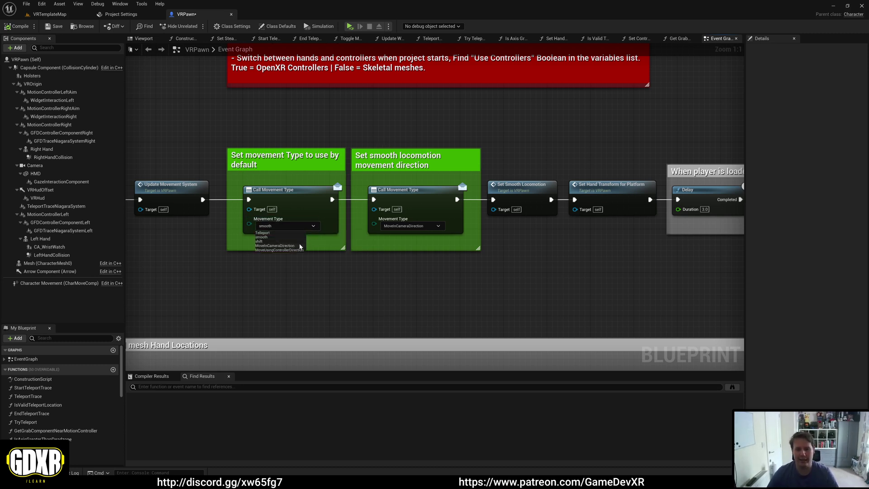
click(302, 236)
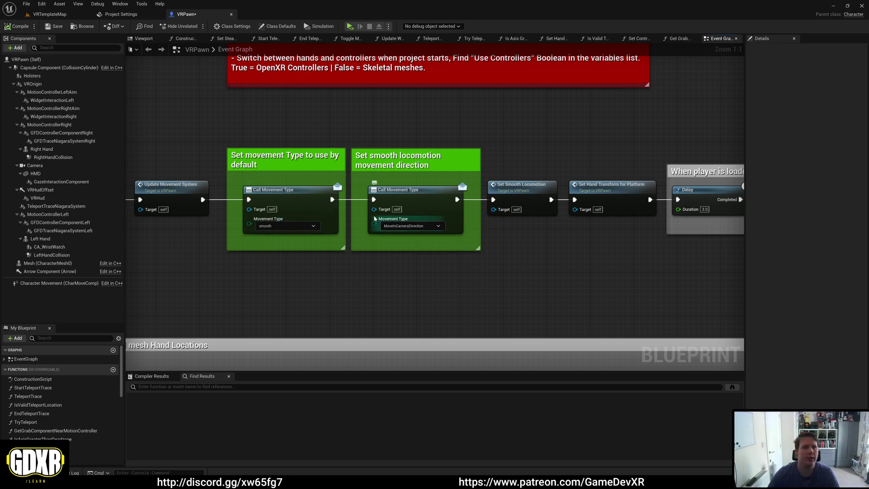
click(63, 14)
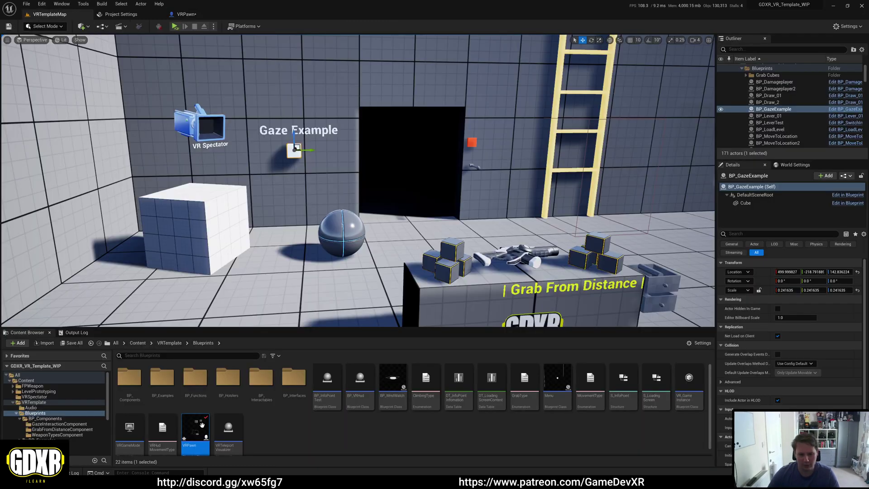
Step: Open WidgetMenu from the UMG folder and inspect its vertical box container
scroll(58, 429, down, 4)
click(30, 439)
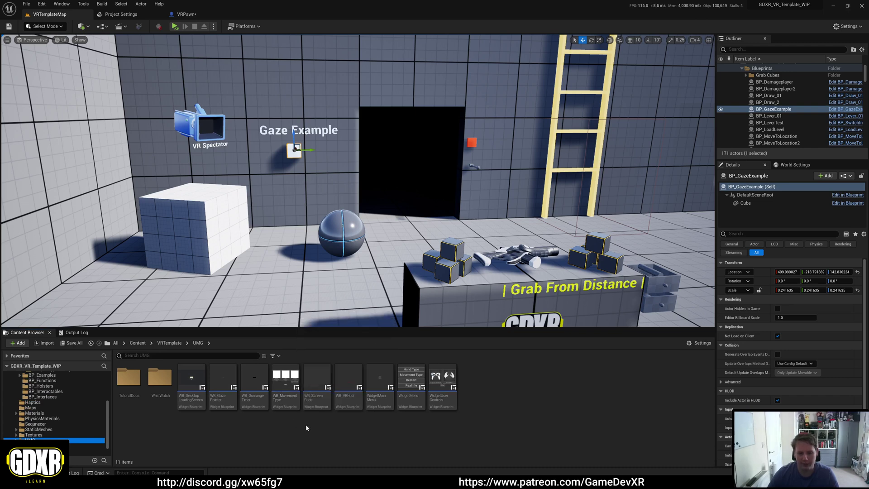
click(412, 399)
double_click(413, 399)
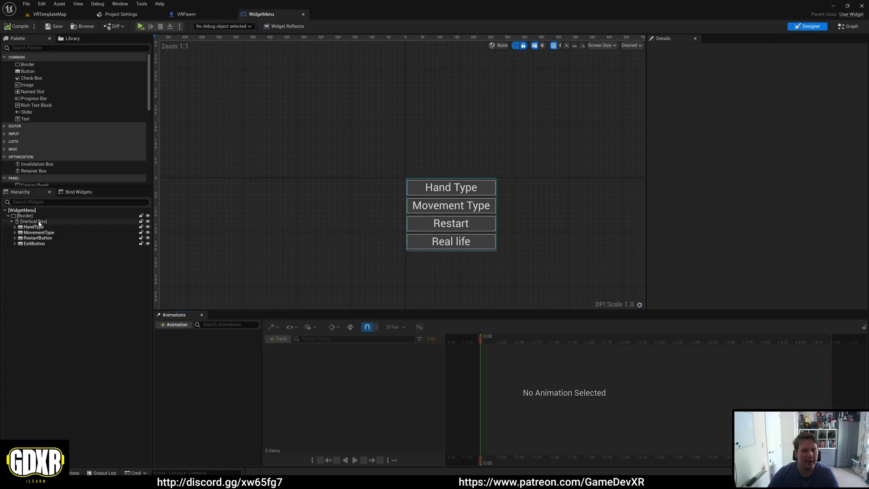
click(39, 222)
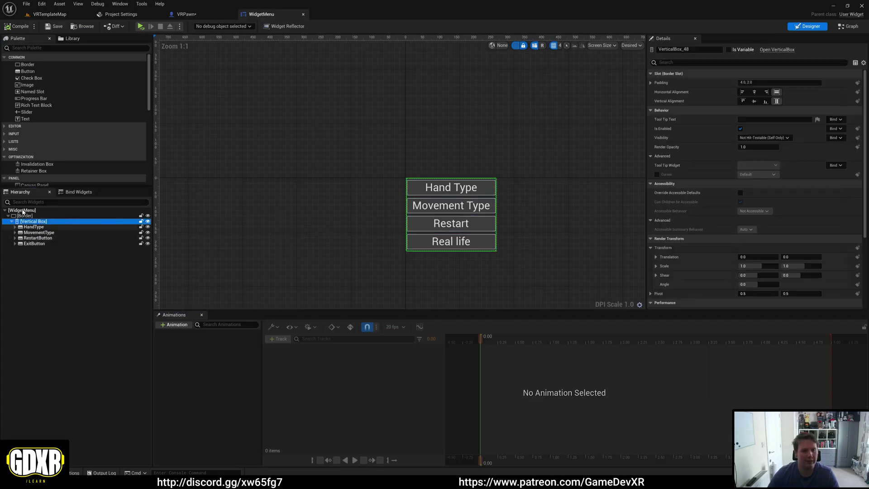
Step: Open WidgetMainMenu and preview its WidgetMenu, WidgetUserControls and WidgetUserMovement switcher pages
key(ctrl+Tab)
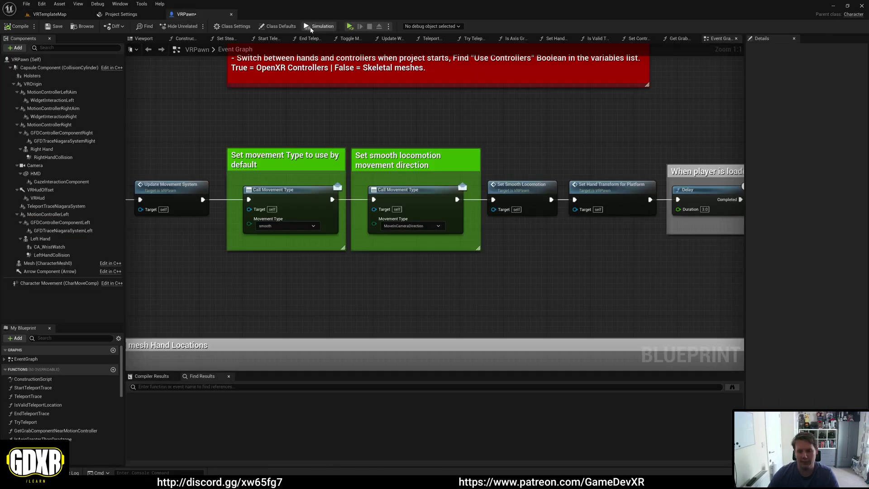
click(48, 14)
click(460, 426)
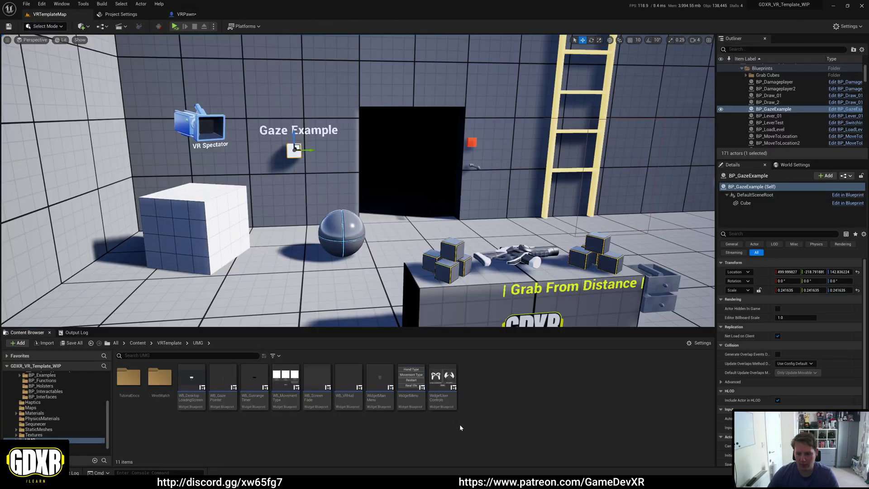
double_click(388, 401)
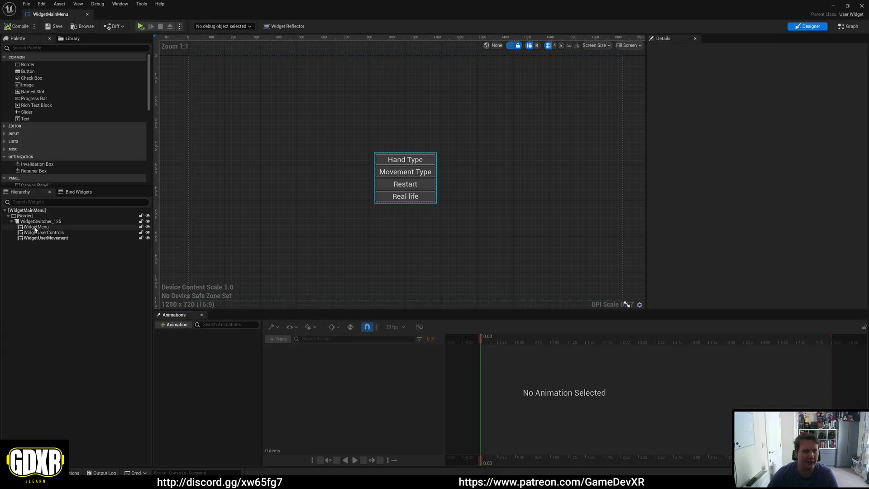
click(41, 221)
click(41, 227)
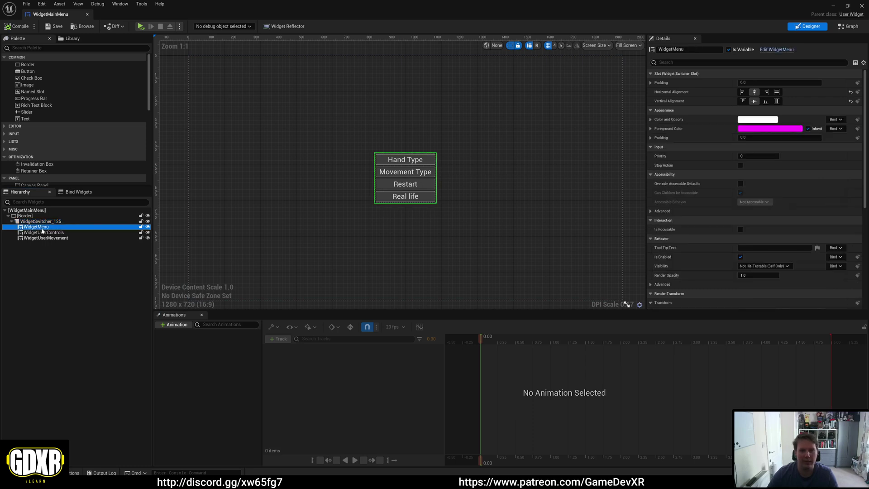
click(43, 233)
click(48, 238)
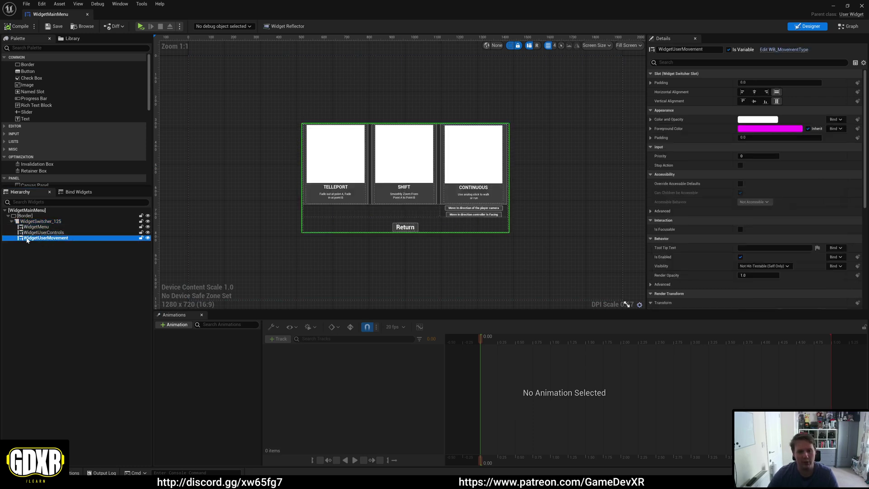
Step: Close WidgetMainMenu, reopen WidgetMenu, then return to VRTemplateMap and move the viewport camera
click(87, 14)
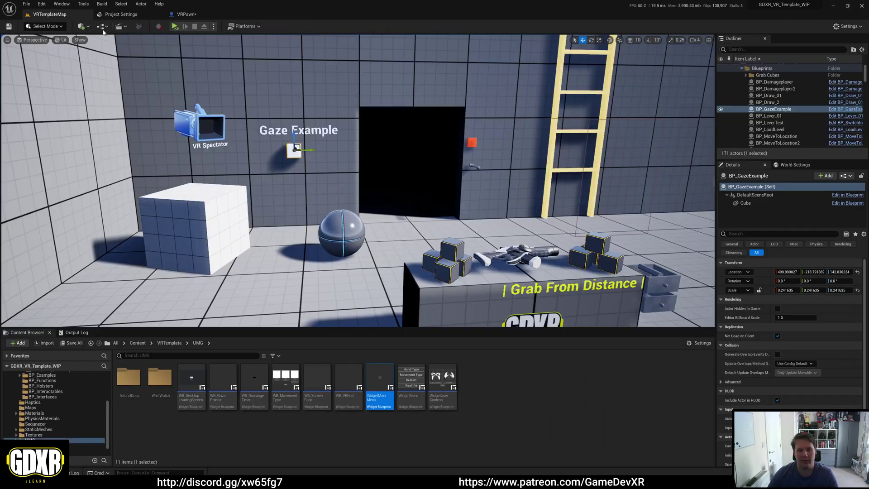
double_click(411, 400)
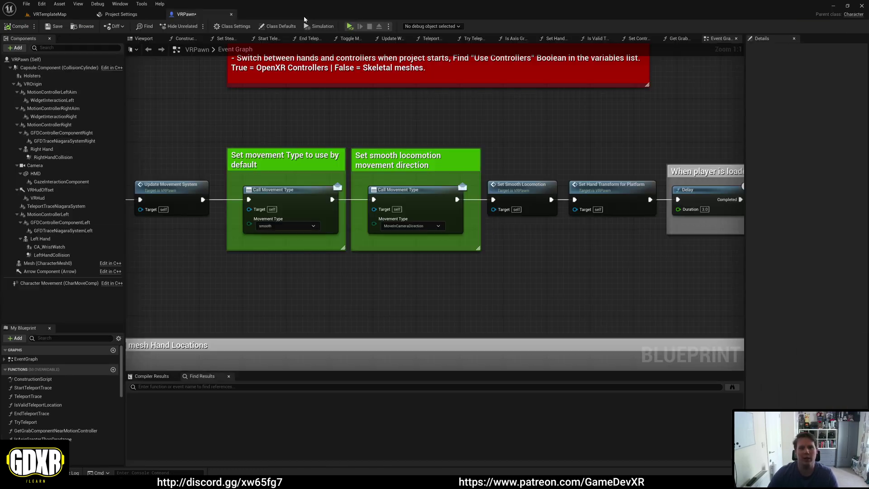
click(49, 14)
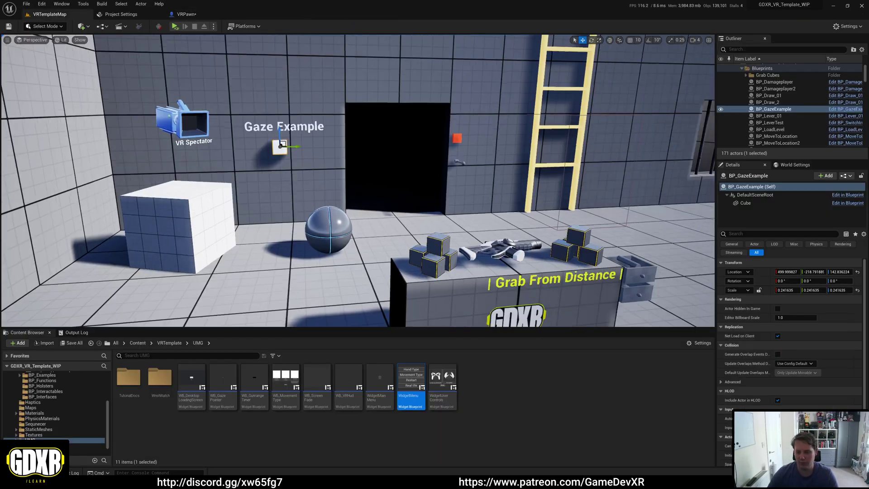
right_drag(358, 181, 358, 181)
right_drag(419, 185, 419, 185)
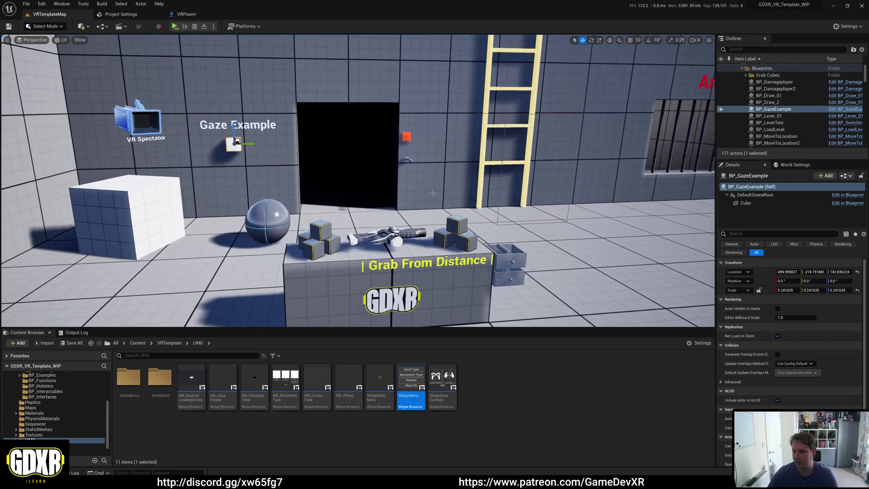